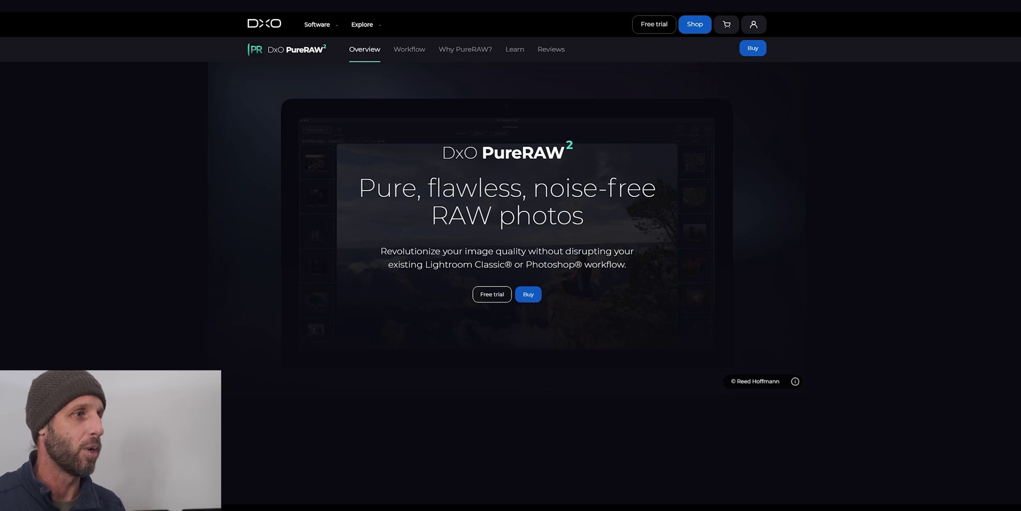
left_click(644, 494)
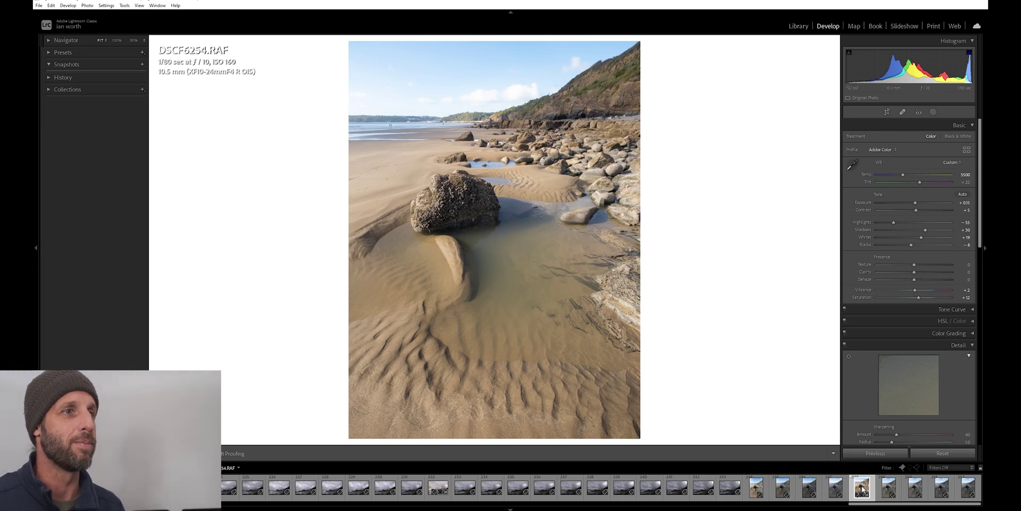
Send DSCF6254.RAF to the DxO PureRAW 2 plug-in and continue with the trial version.
left_click(39, 5)
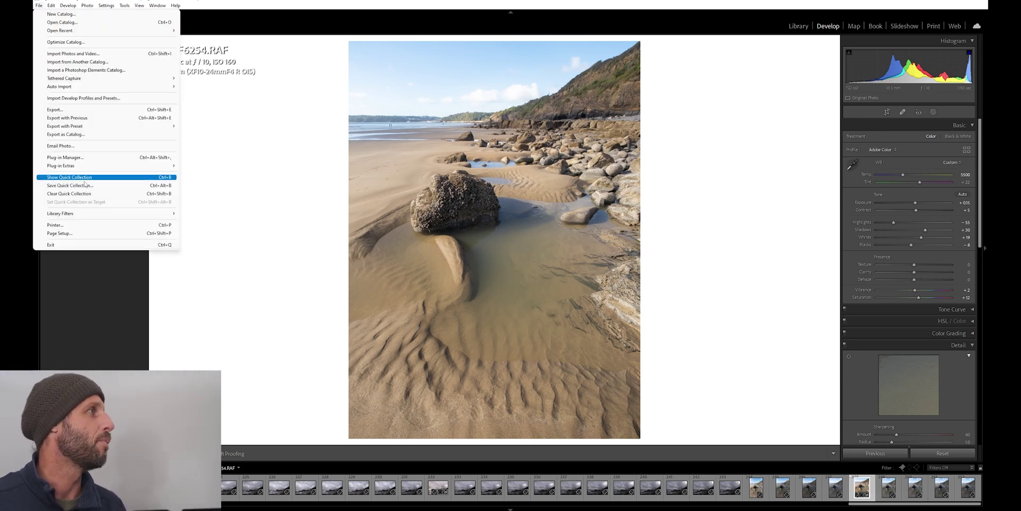
mouse_move(133, 165)
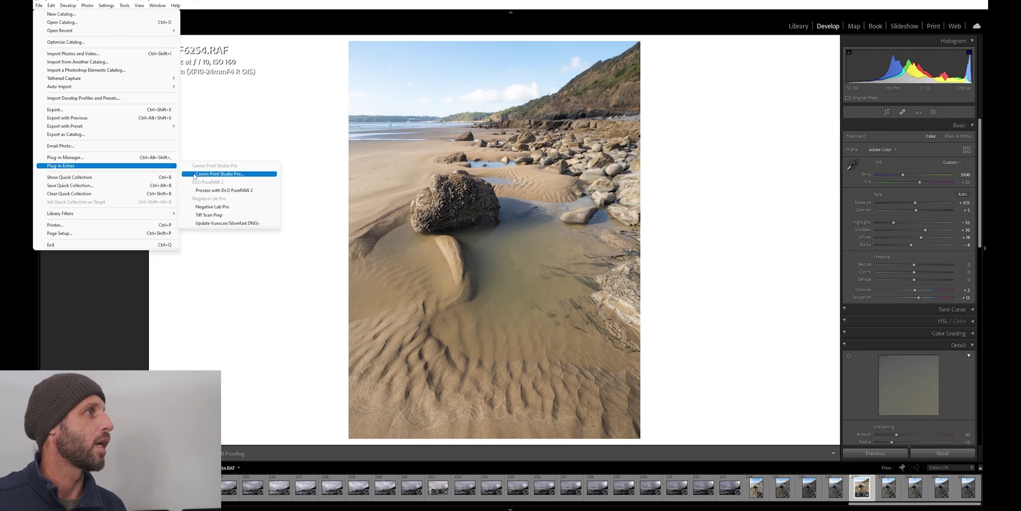
left_click(213, 190)
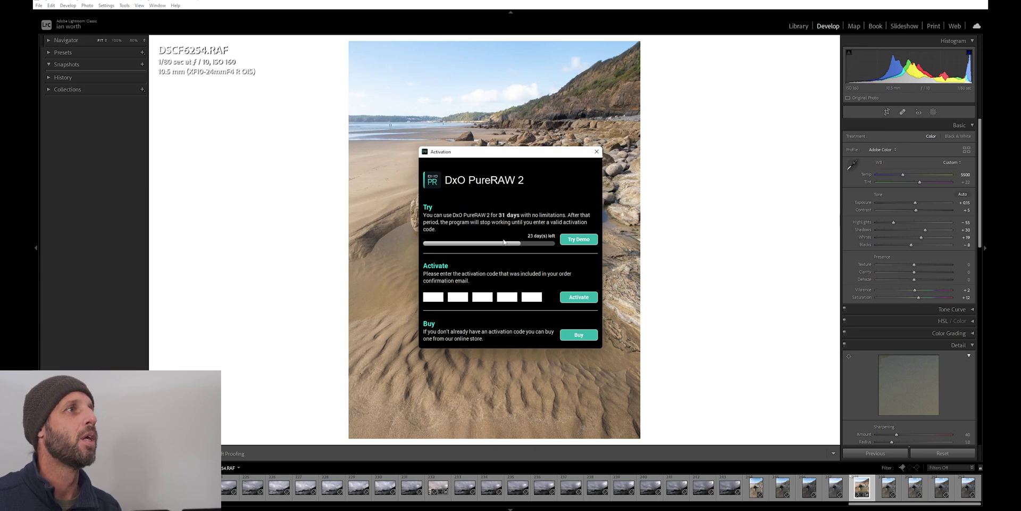
left_click(579, 239)
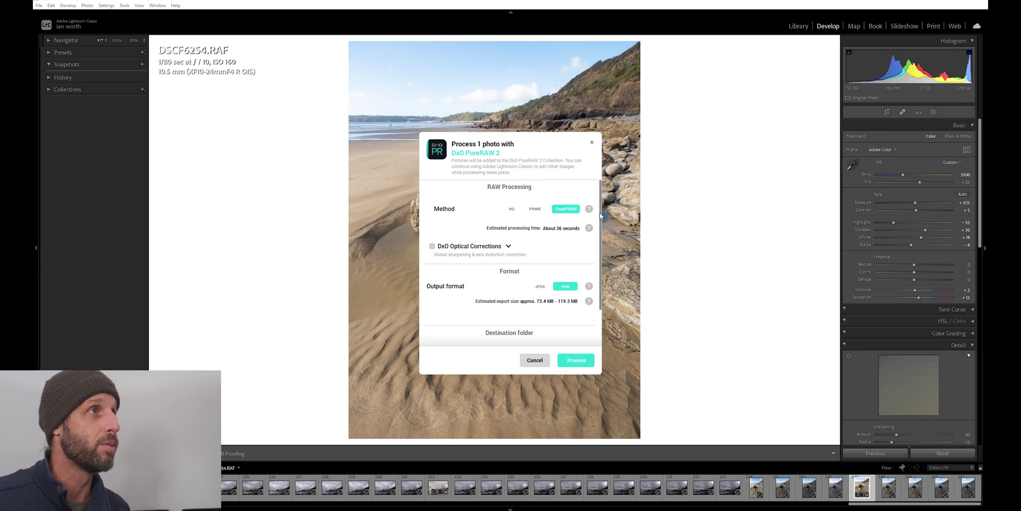
Enable lens distortion correction under DxO Optical Corrections, leaving global lens sharpening off, and process the photo.
left_click_drag(600, 215, 601, 217)
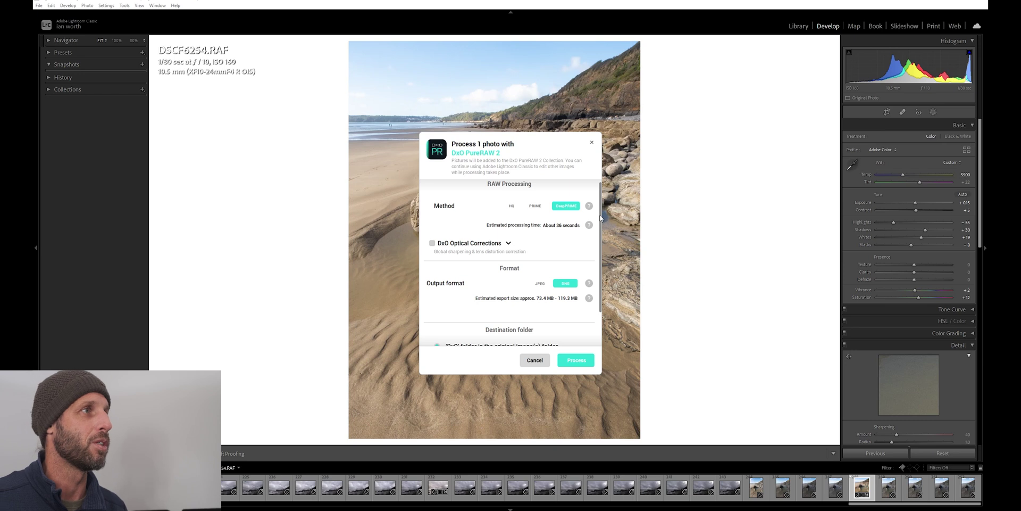
scroll(600, 217, "down", 1)
left_click(509, 227)
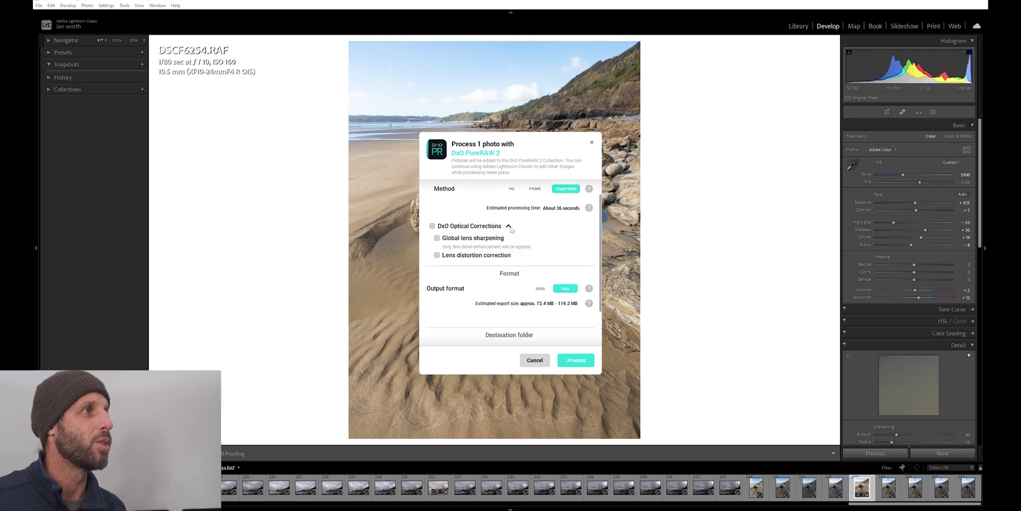
left_click(437, 256)
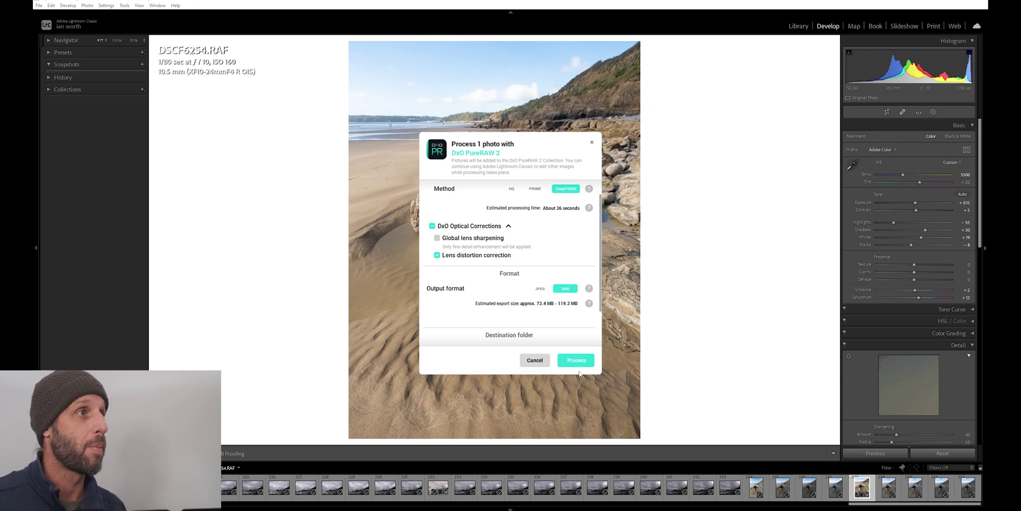
scroll(600, 297, "down", 2)
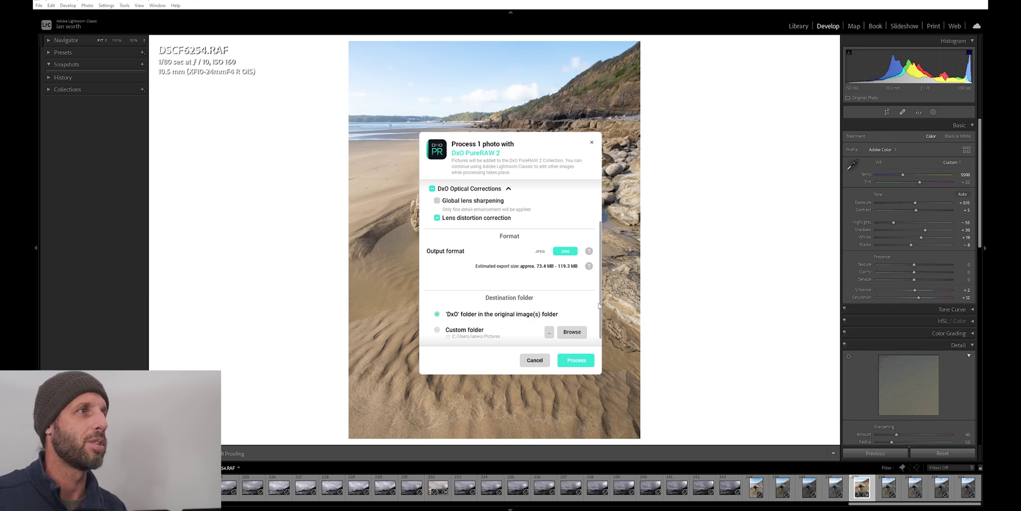
scroll(601, 319, "down", 1)
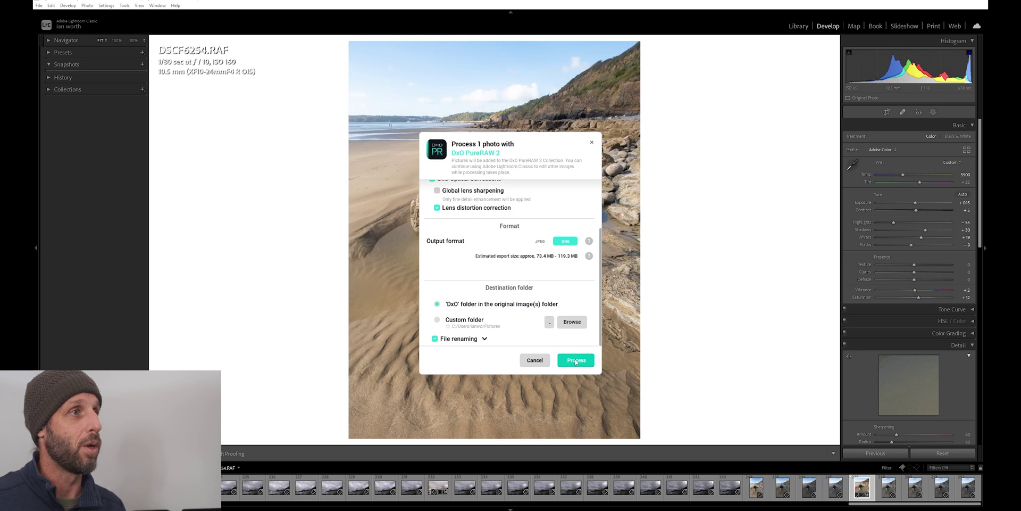
left_click(576, 361)
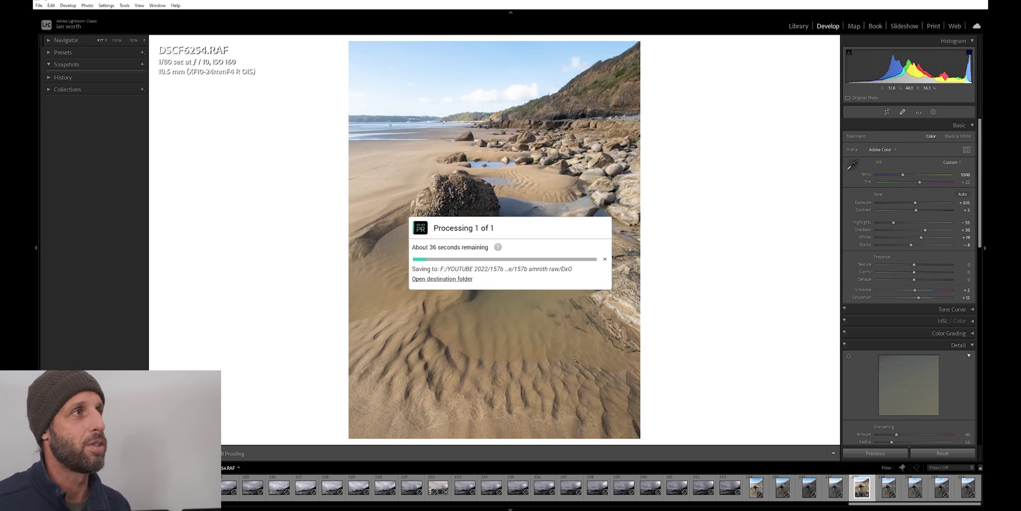
Apply the develop settings of the original DSCF6254.RAF to the DeepPRIME DNG.
left_click(860, 488)
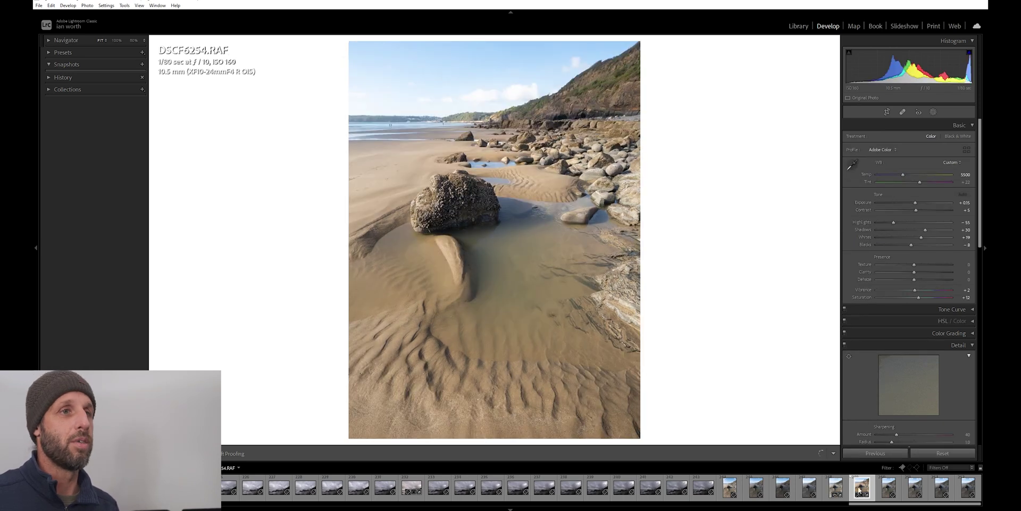
left_click(835, 487)
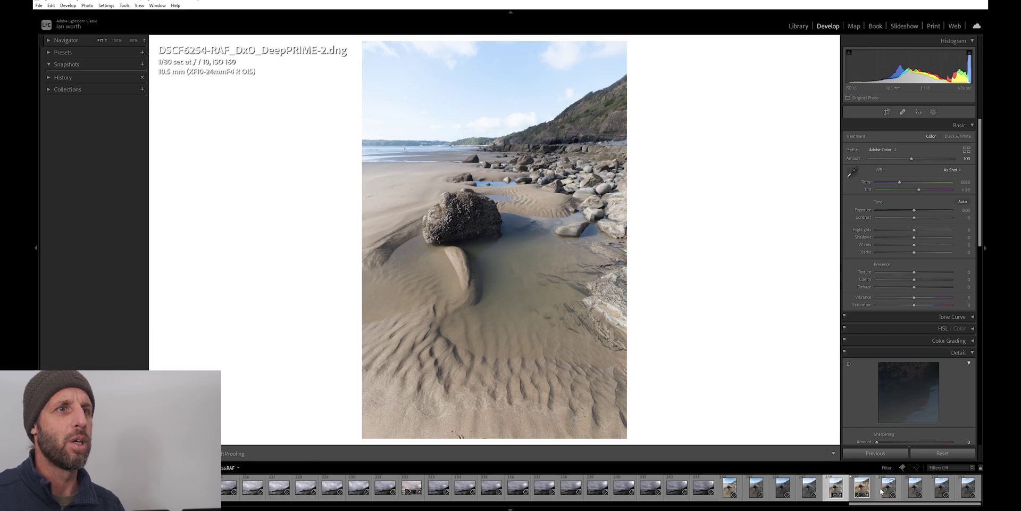
left_click(861, 487)
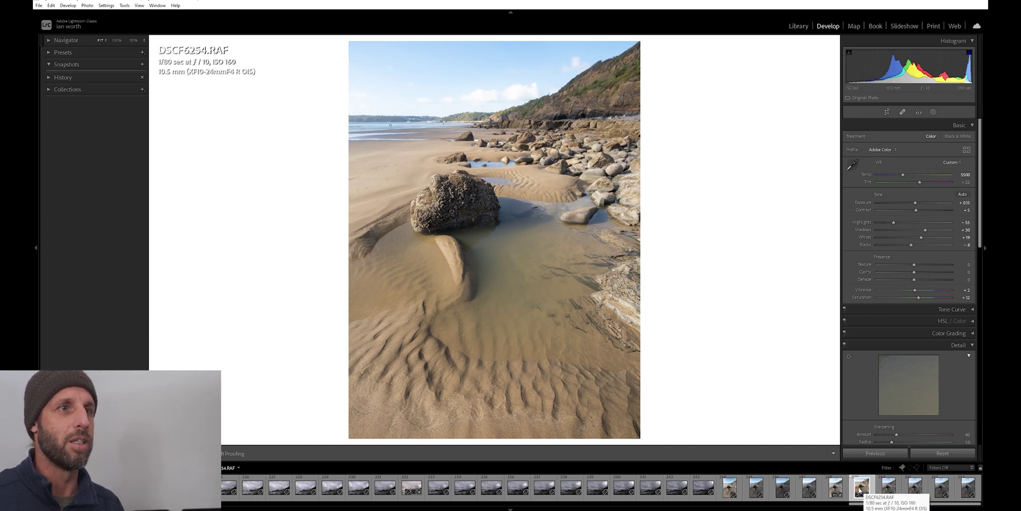
left_click(836, 487)
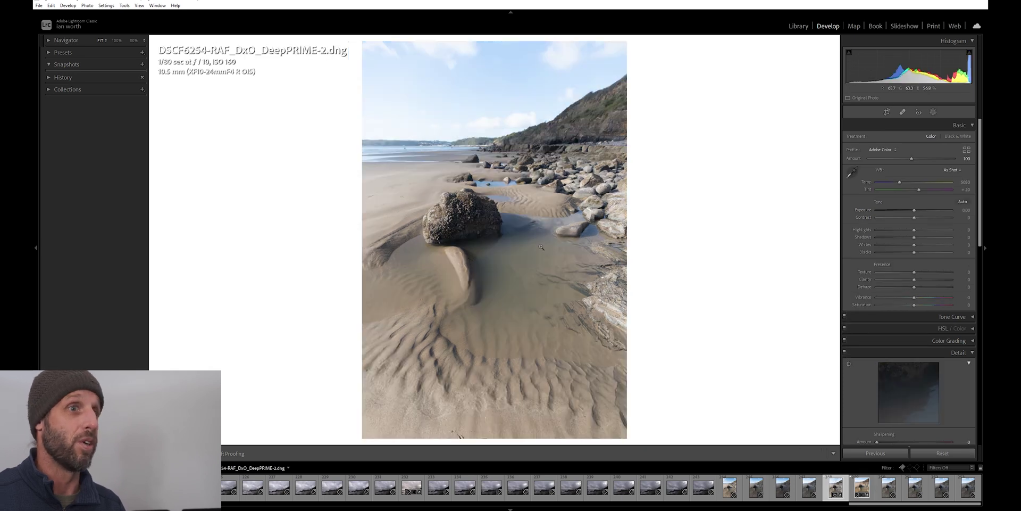
left_click(872, 453)
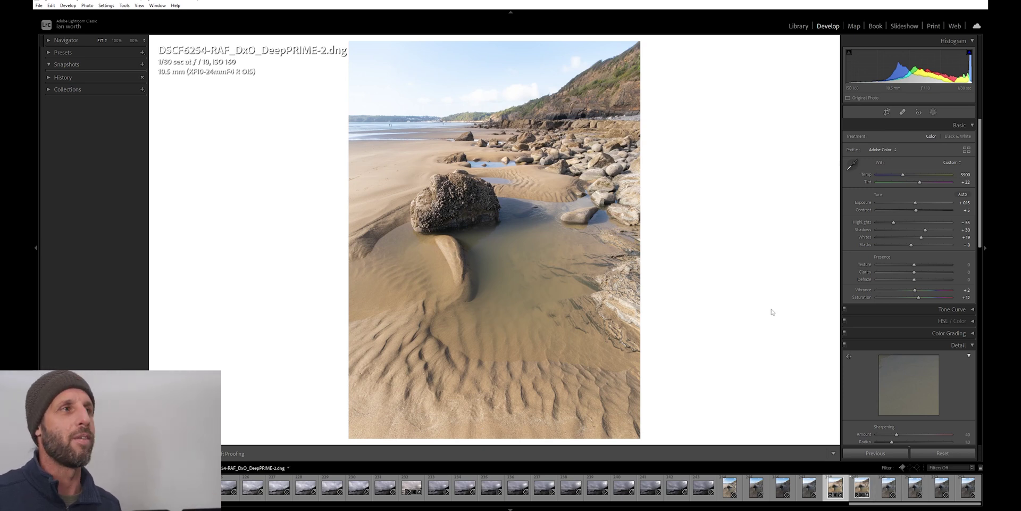
Compare the DNG's brightness with the original RAF and set the DNG's exposure to -0.05.
key("Right")
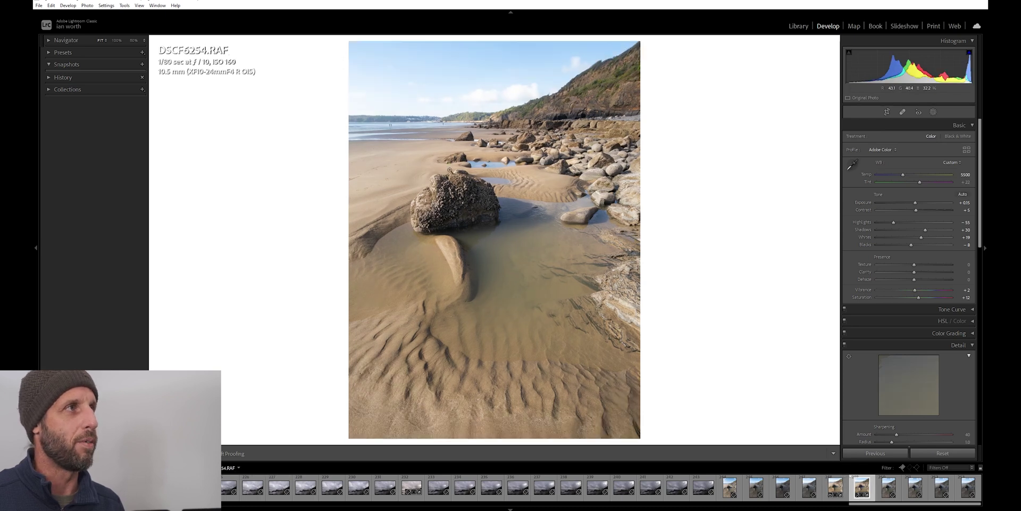
left_click(834, 487)
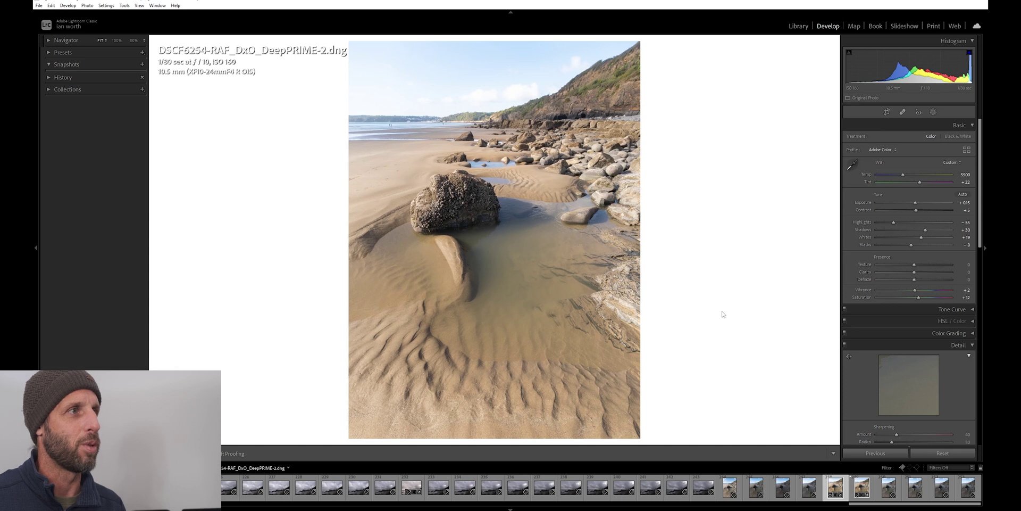
left_click(859, 490)
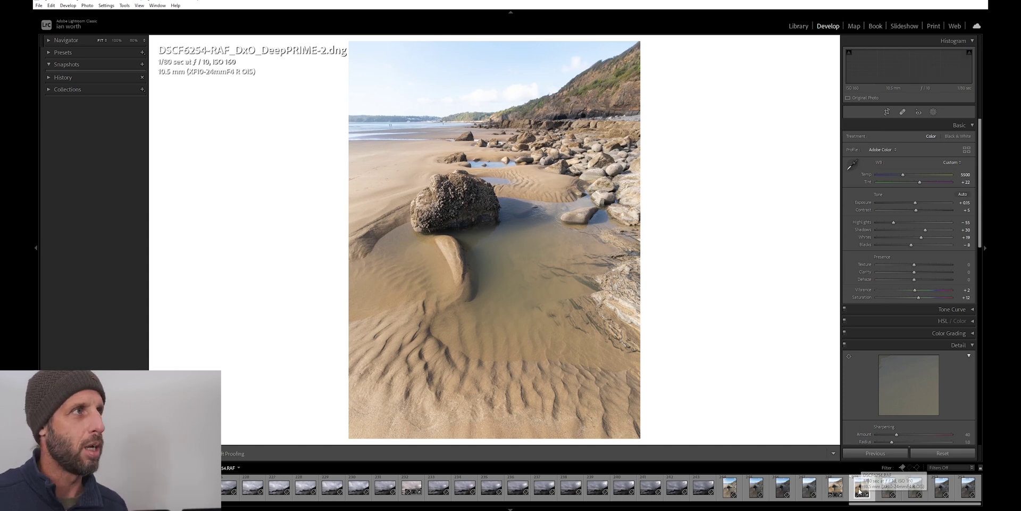
left_click(832, 489)
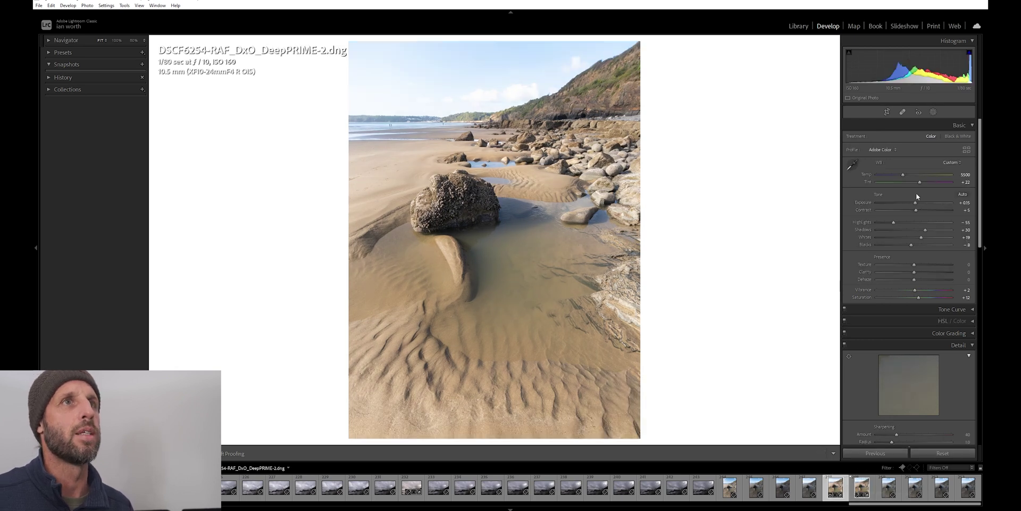
double_click(915, 203)
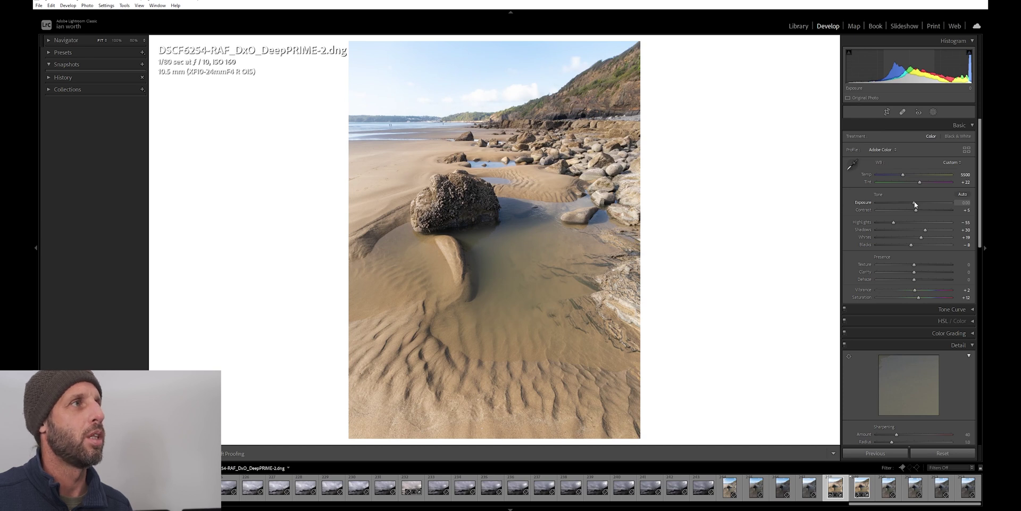
left_click_drag(915, 202, 913, 202)
Compare the adjusted DNG with the original RAF, including side by side in Reference View.
left_click(860, 487)
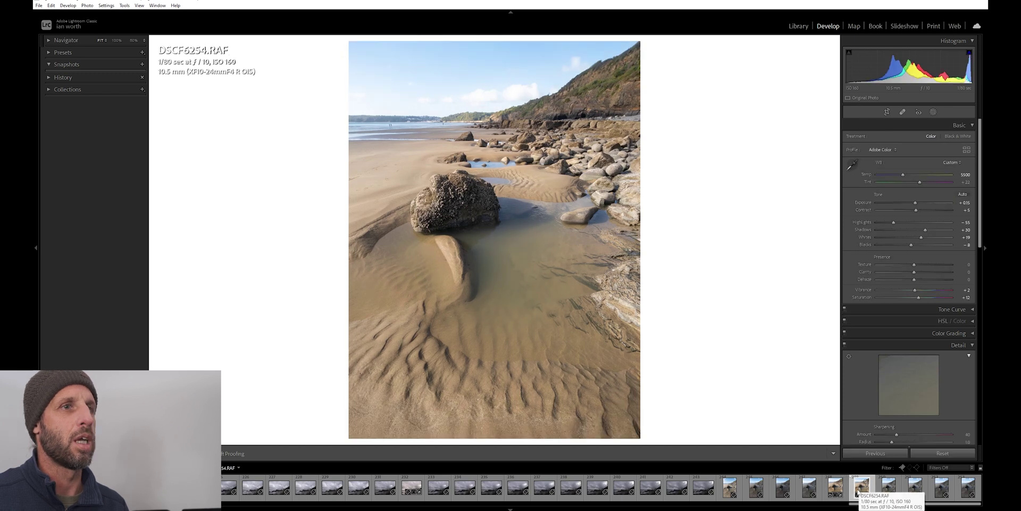
left_click(834, 487)
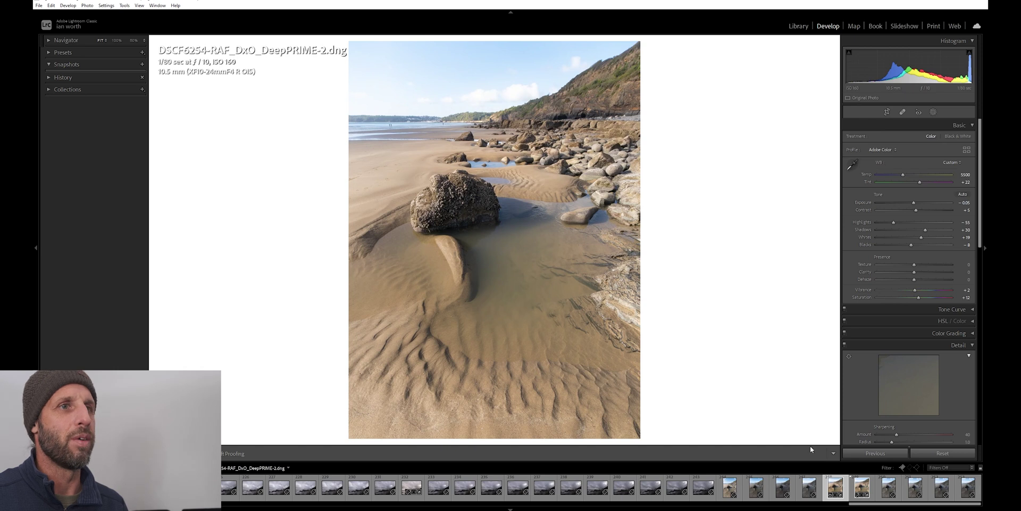
left_click(857, 487)
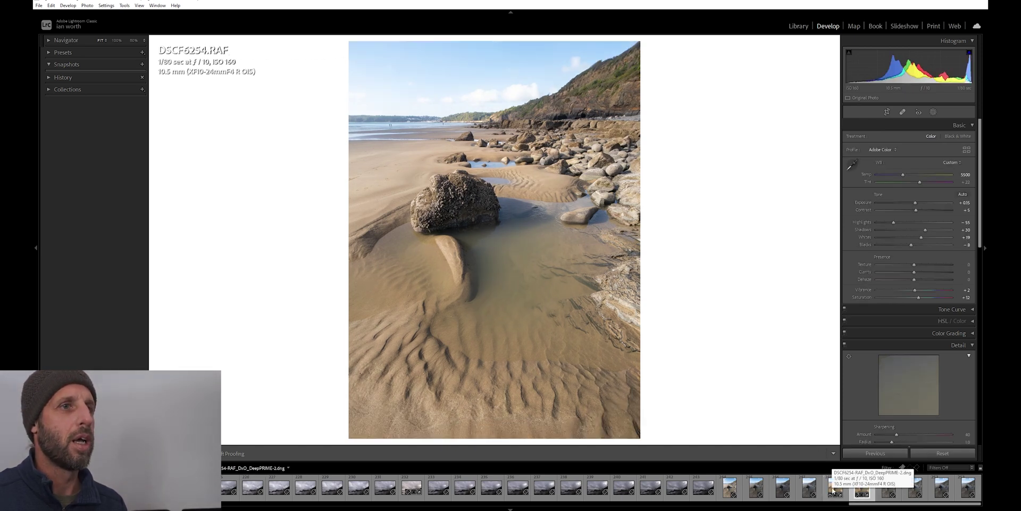
left_click(834, 485)
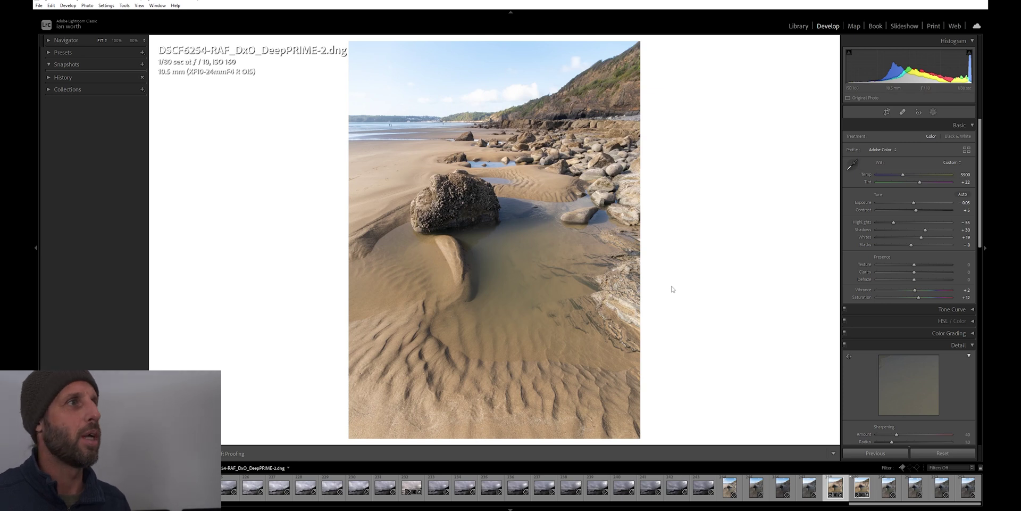
key("shift+r")
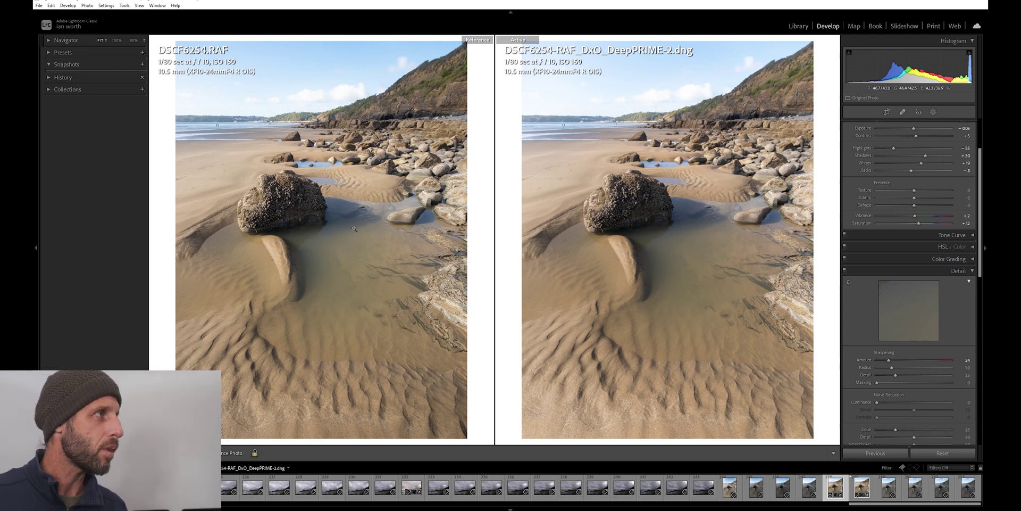
Examine the shell-covered rock's detail at 100% in both the reference RAF and the DNG.
left_click(266, 211)
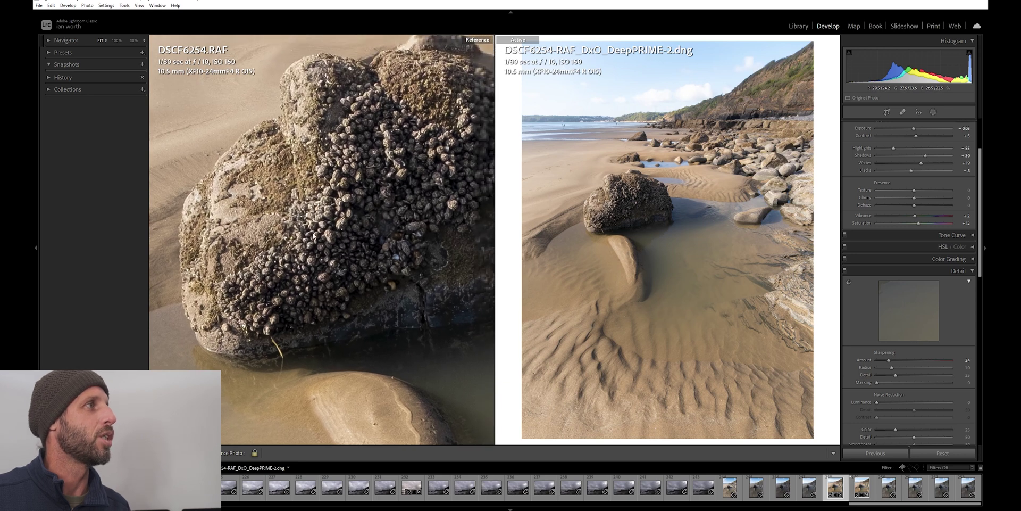
left_click(667, 177)
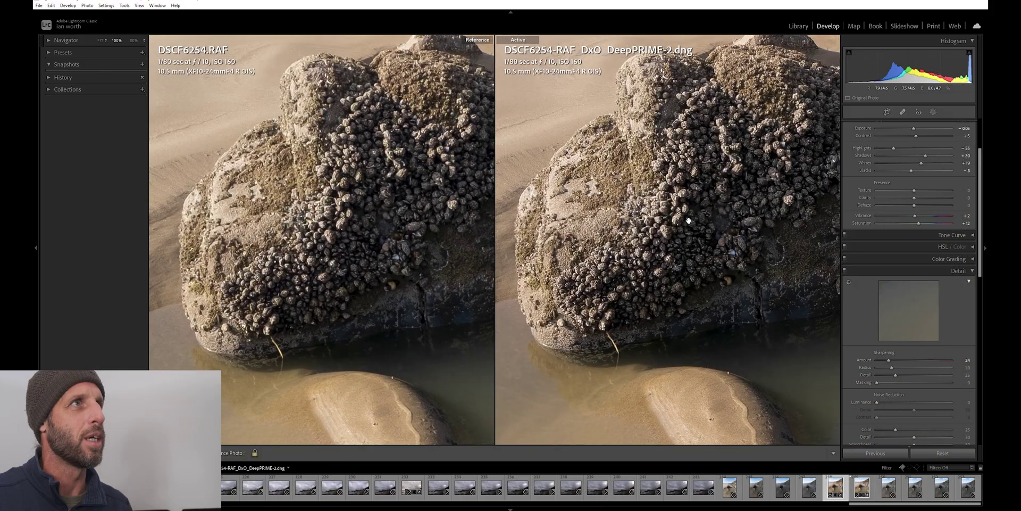
left_click(708, 204)
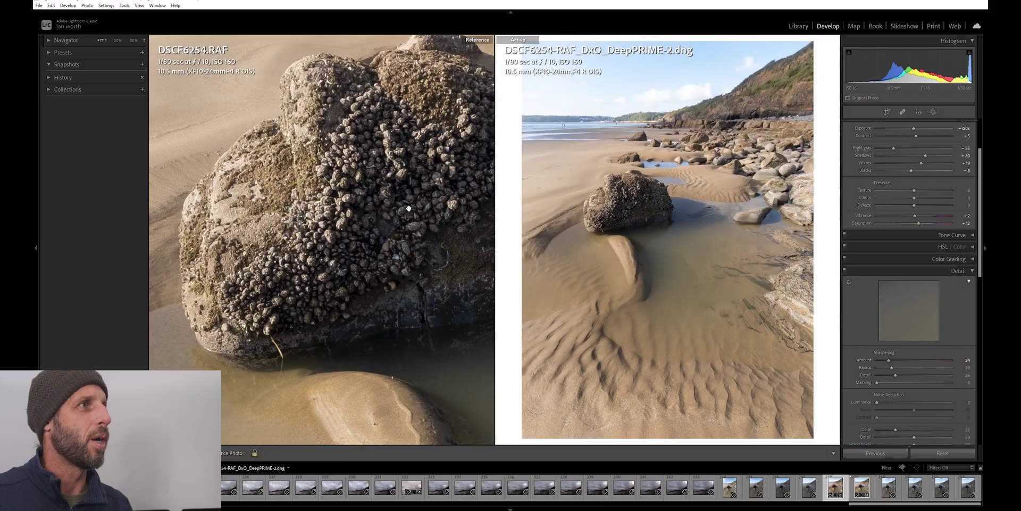
Set the DNG's sharpening amount to 20, judging it against the reference RAF at 100%.
left_click(751, 214)
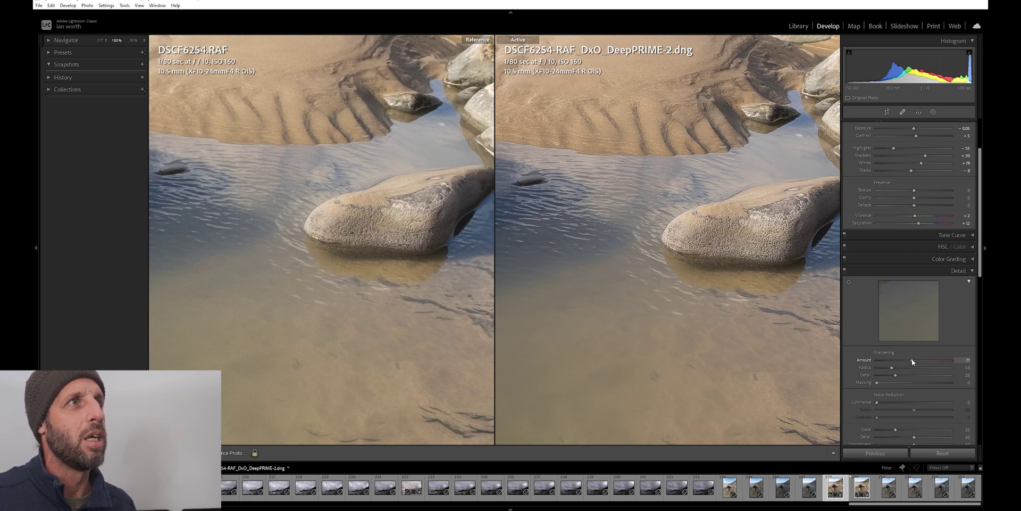
left_click_drag(912, 359, 889, 361)
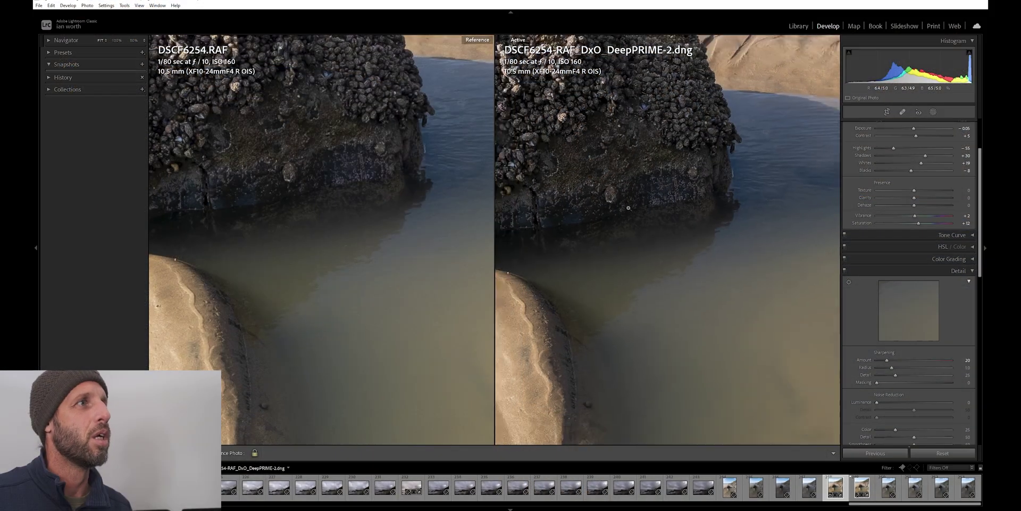
left_click(578, 294)
left_click(224, 305)
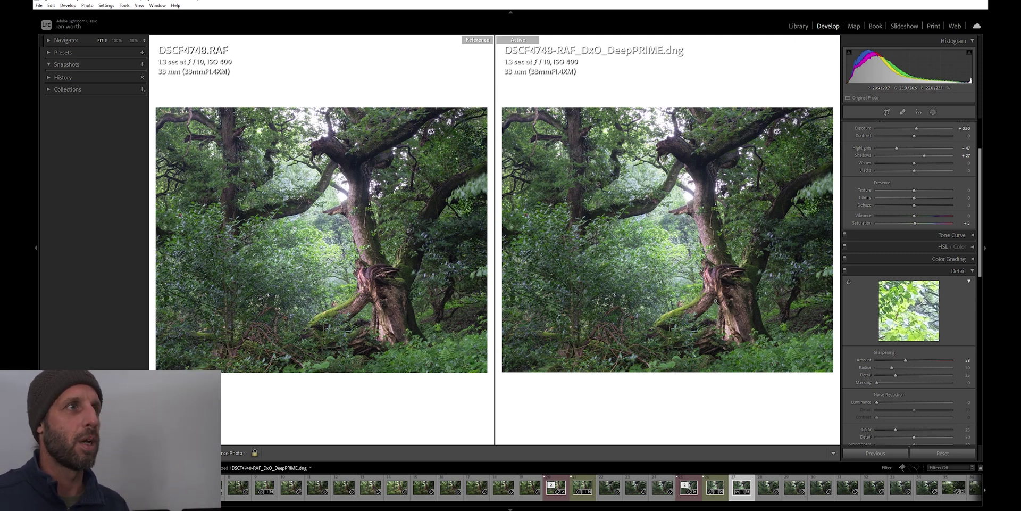
Compare the mossy trunk at 100% in DSCF4748.RAF and its DeepPRIME DNG, aligning the two views.
left_click(715, 301)
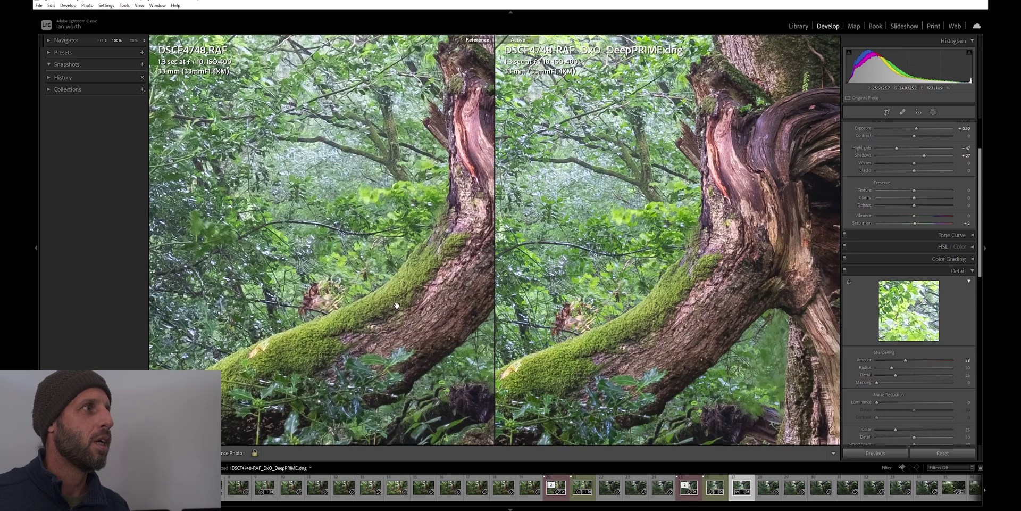
left_click_drag(396, 305, 384, 304)
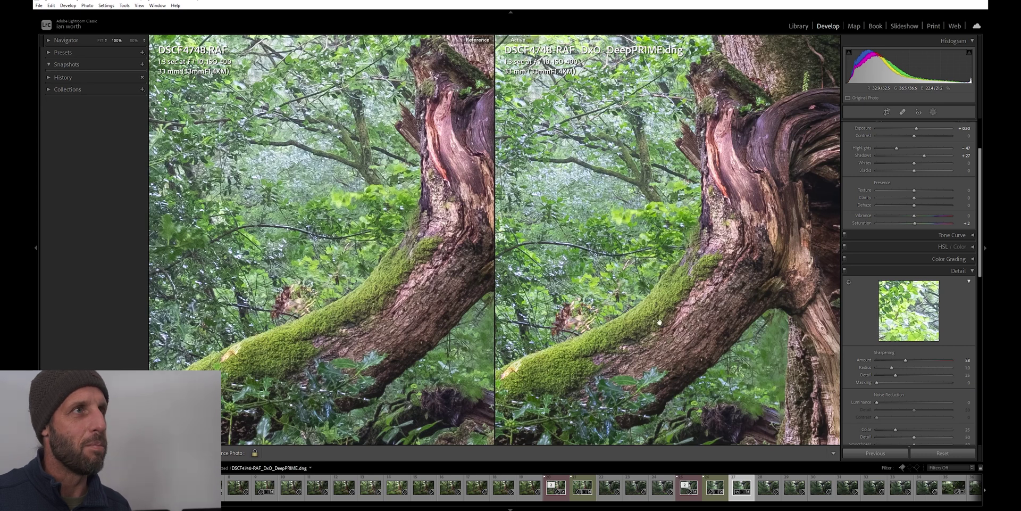
left_click_drag(658, 334, 546, 374)
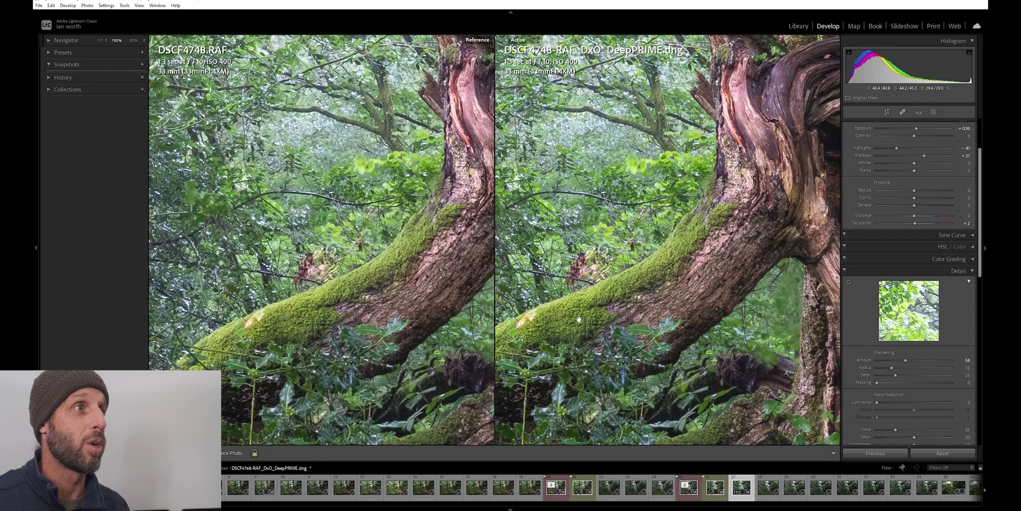
Set the DeepPRIME DNG's sharpening amount to 62, comparing the mossy trunk with the reference RAF and checking the upper bark at 100%.
mouse_move(595, 304)
left_mouse_down()
mouse_move(585, 318)
mouse_move(609, 313)
left_mouse_up()
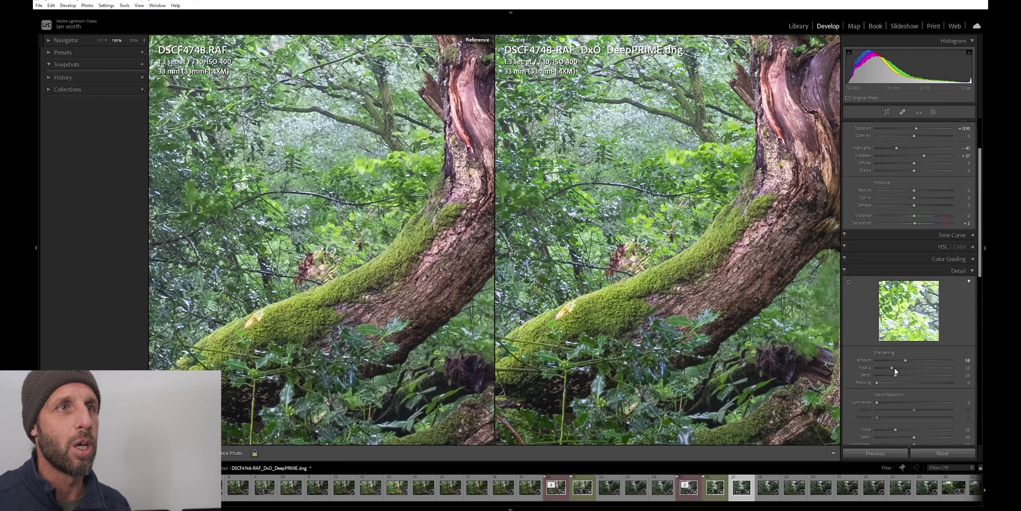
left_click(685, 310)
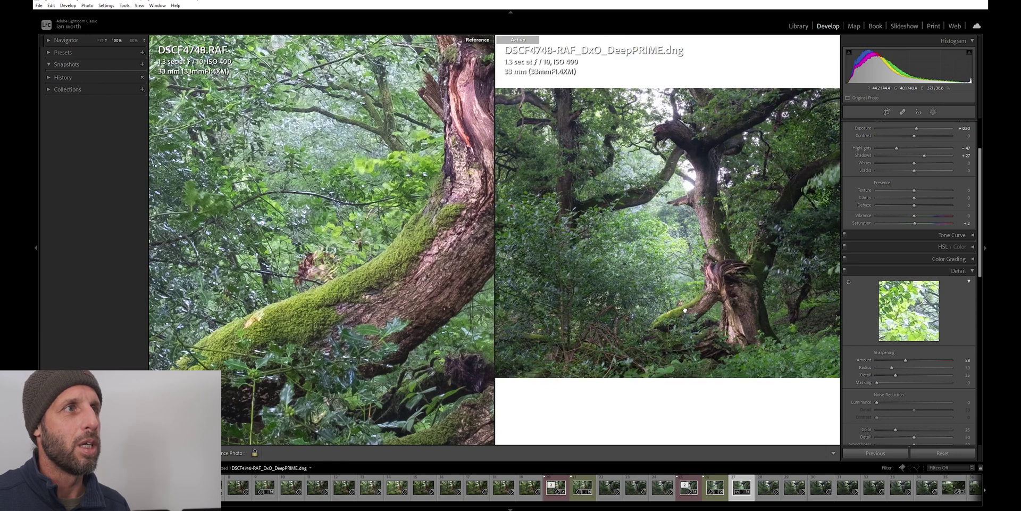
left_click(685, 310)
left_click_drag(905, 361, 907, 359)
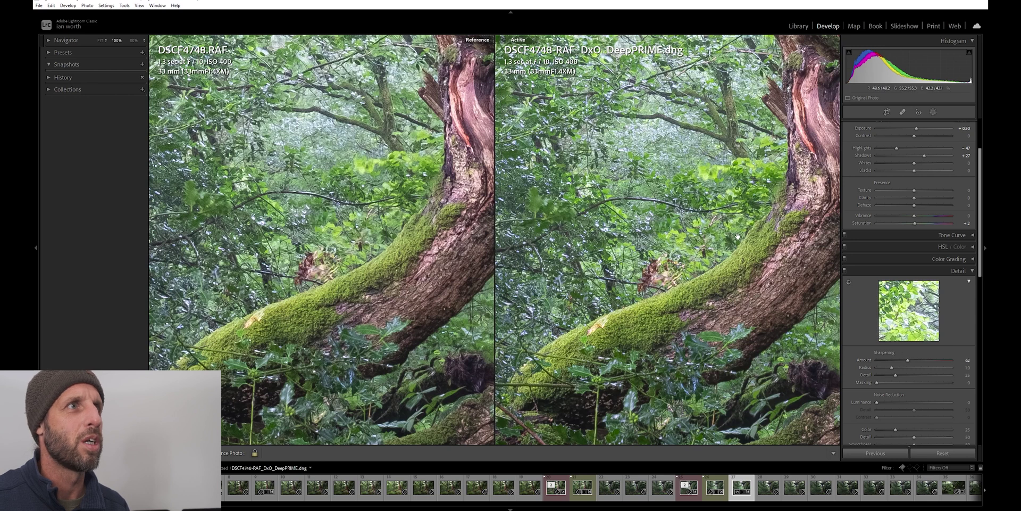
left_click_drag(747, 237, 659, 152)
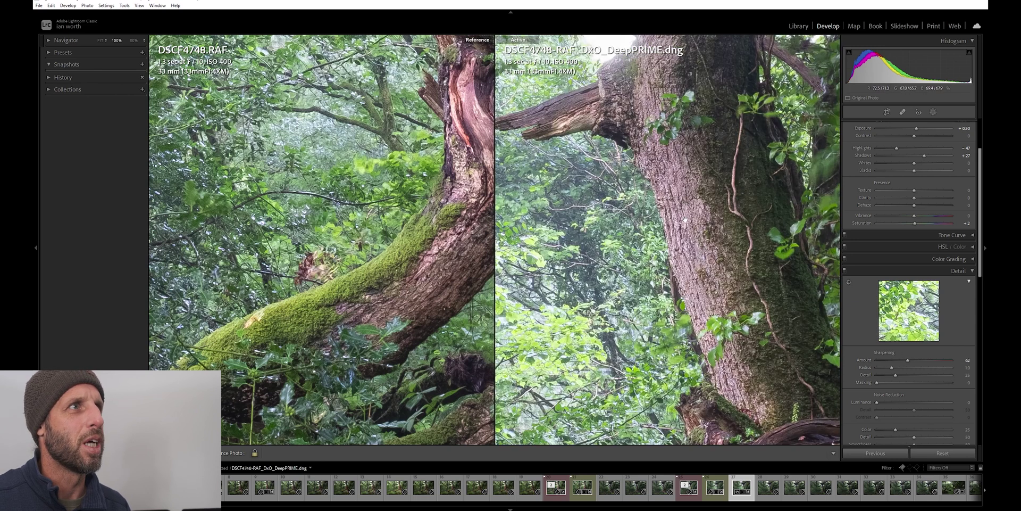
left_click(716, 285)
Make DSCF4748.RAF the active photo and set its sharpening to amount 20, detail 100 and masking 12, judging the trunk at 100%.
key("Left")
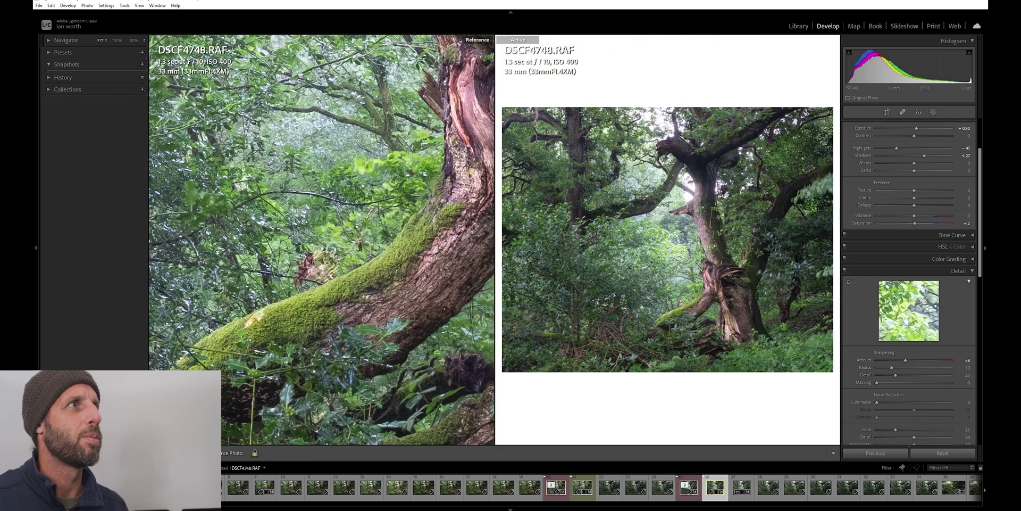
left_click(714, 279)
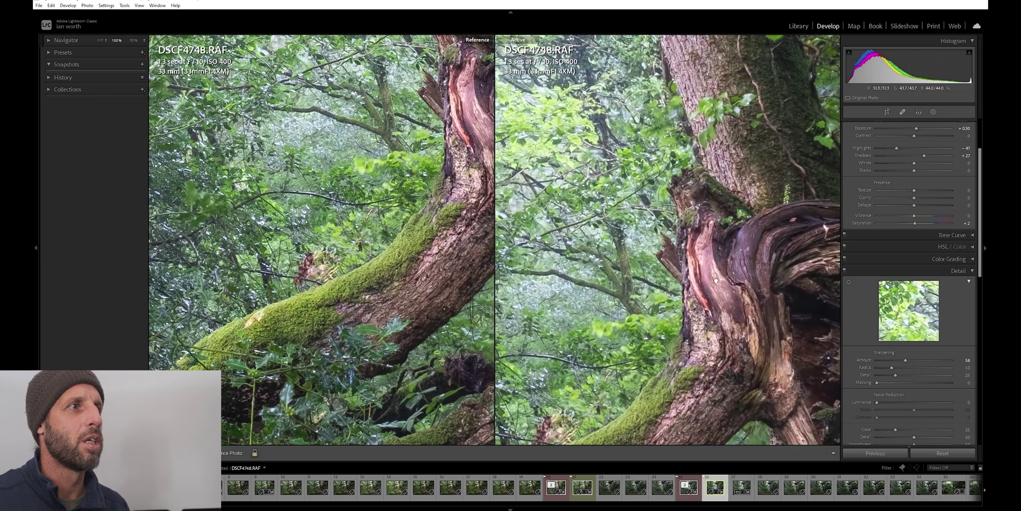
left_click_drag(905, 360, 925, 360)
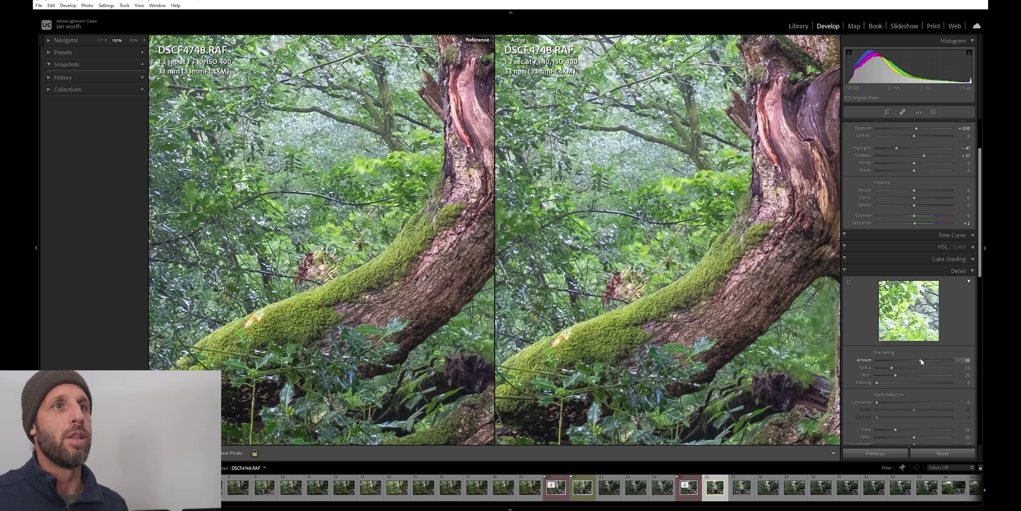
left_click_drag(922, 362, 900, 362)
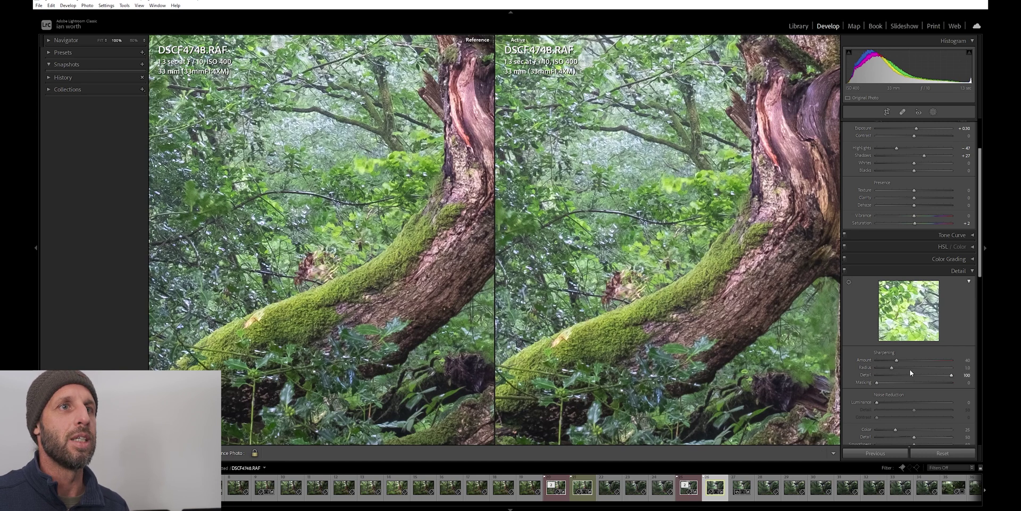
left_click_drag(896, 361, 887, 382)
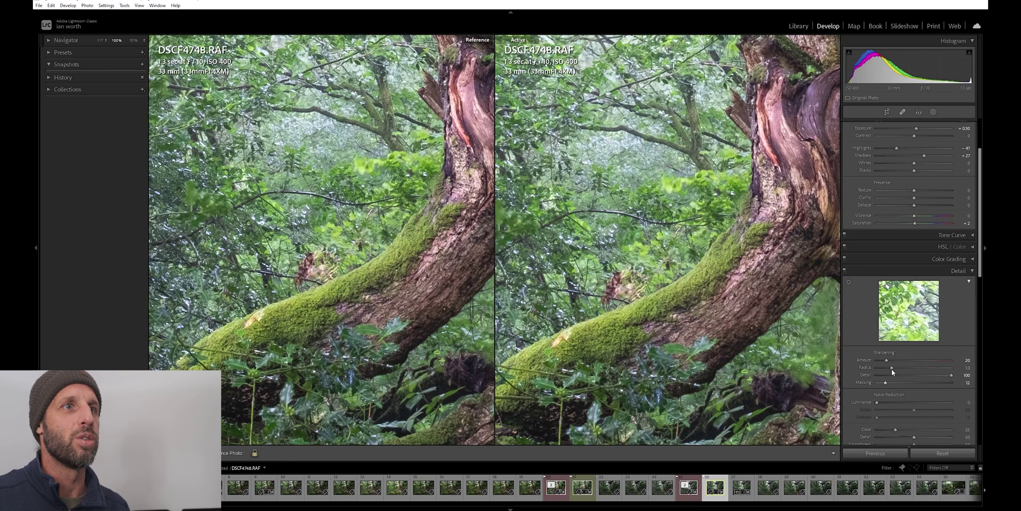